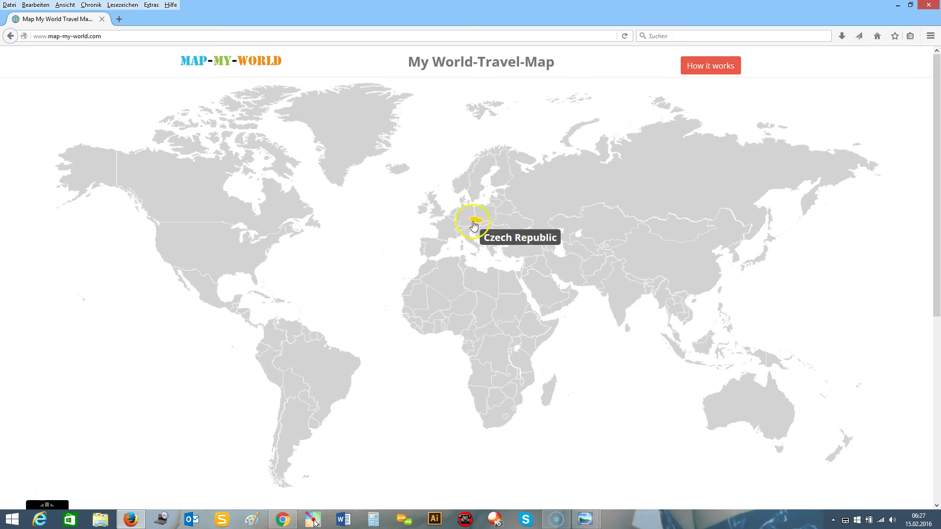
Tick 'I was born here' and 'I am living here' for Germany, then mark the USA as already traveled.
click(462, 214)
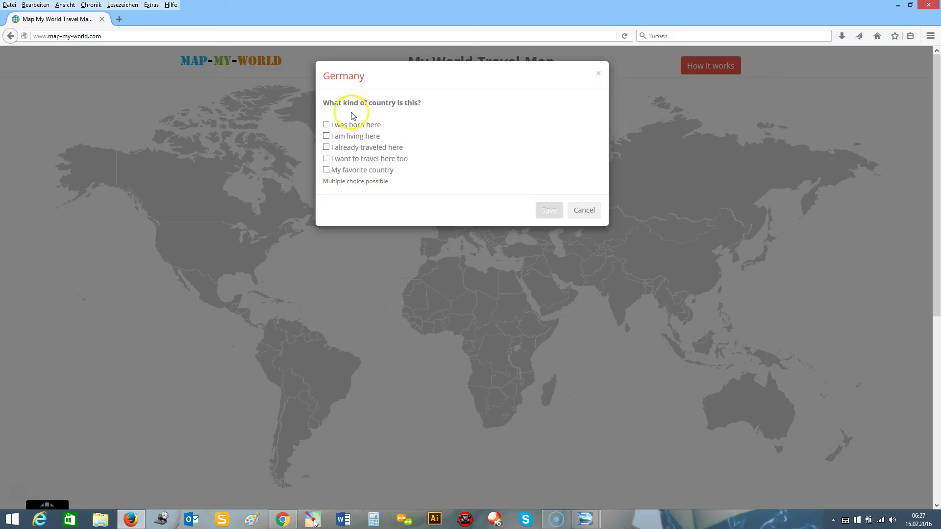
drag(365, 79, 320, 77)
click(326, 125)
click(549, 210)
click(211, 250)
click(327, 147)
click(549, 210)
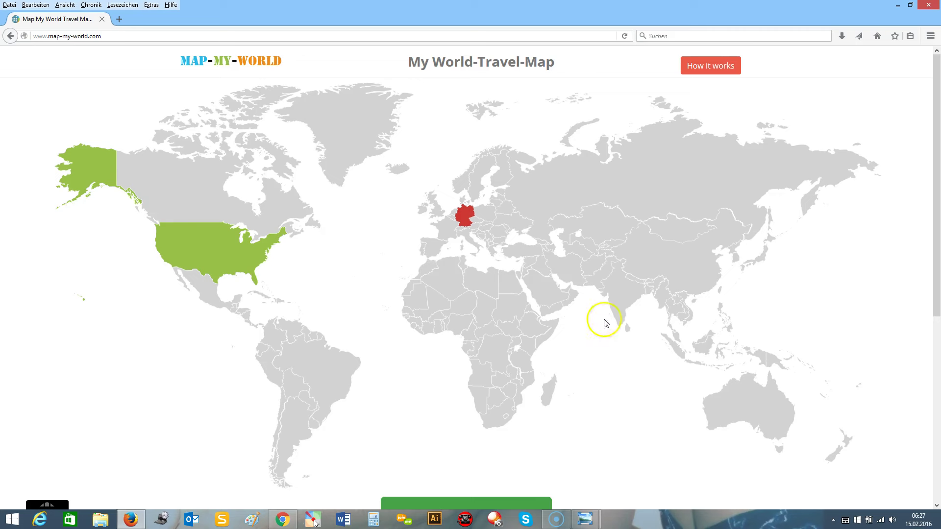
Tick 'I already traveled here' for Australia and India, saving each.
click(736, 397)
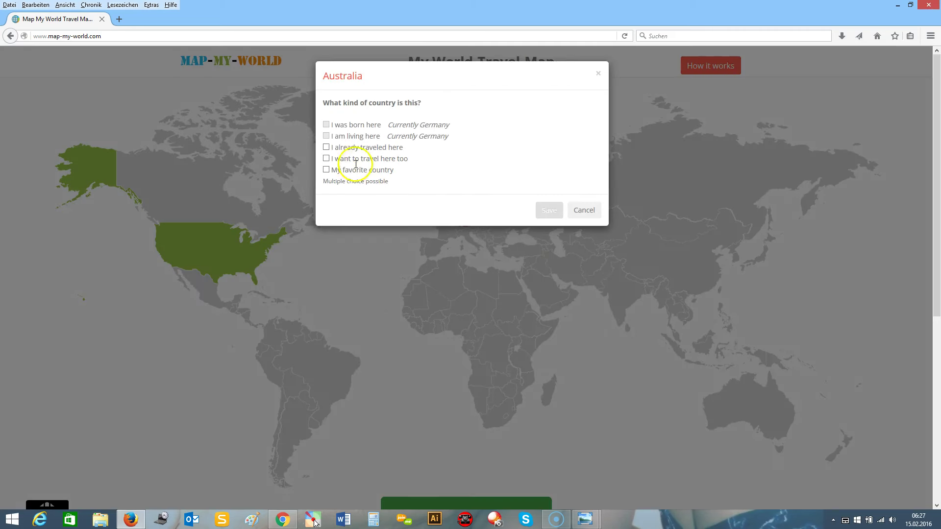
click(326, 148)
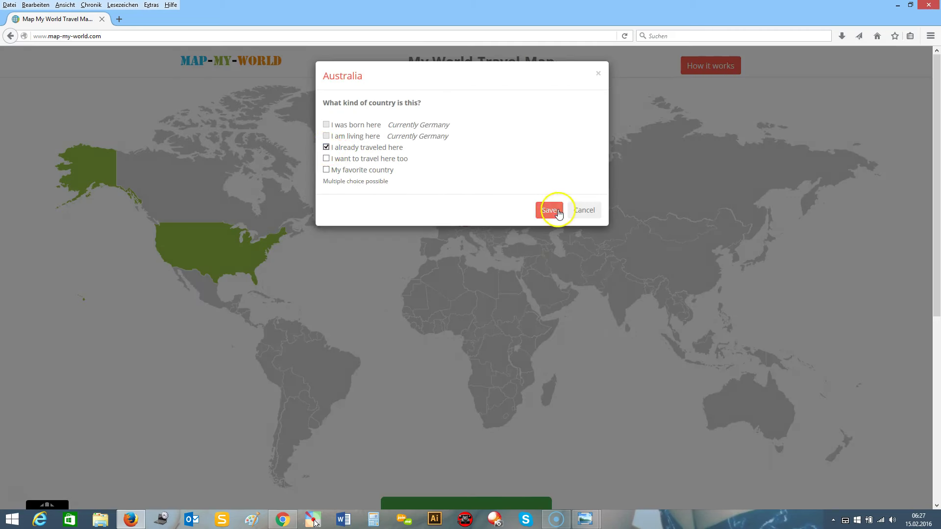
click(556, 211)
click(618, 294)
click(325, 134)
click(548, 197)
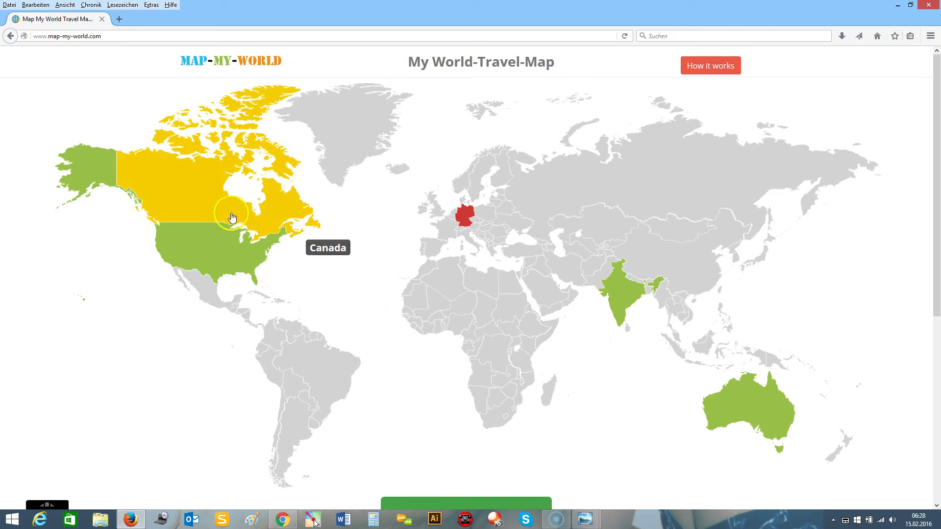
Mark Canada and Japan as 'I want to travel here too' destinations, saving each.
click(192, 198)
click(325, 158)
click(548, 209)
click(757, 250)
click(326, 159)
click(547, 209)
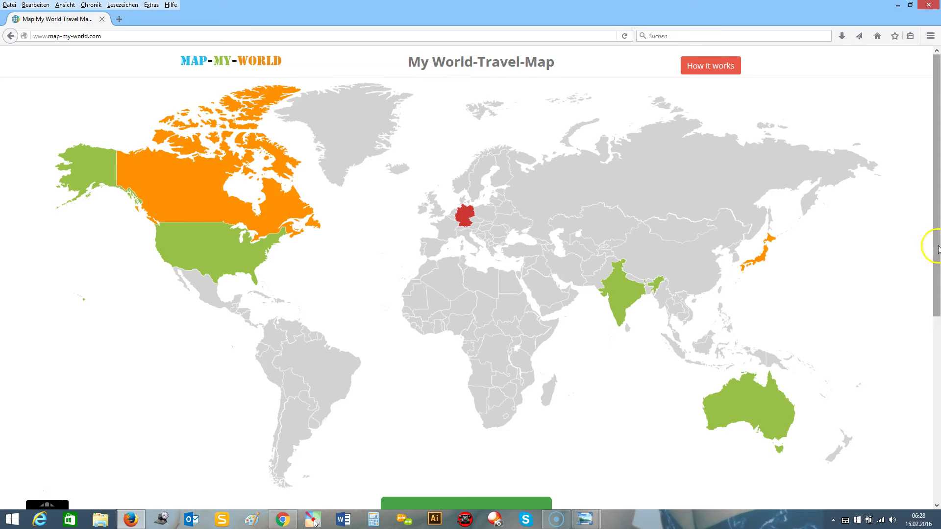
Bring up the list of European countries below the map.
drag(936, 263, 937, 300)
click(279, 490)
scroll(343, 343, down, 5)
Add Finland from the Europe list as an 'I want to travel here too' destination.
click(341, 337)
click(341, 336)
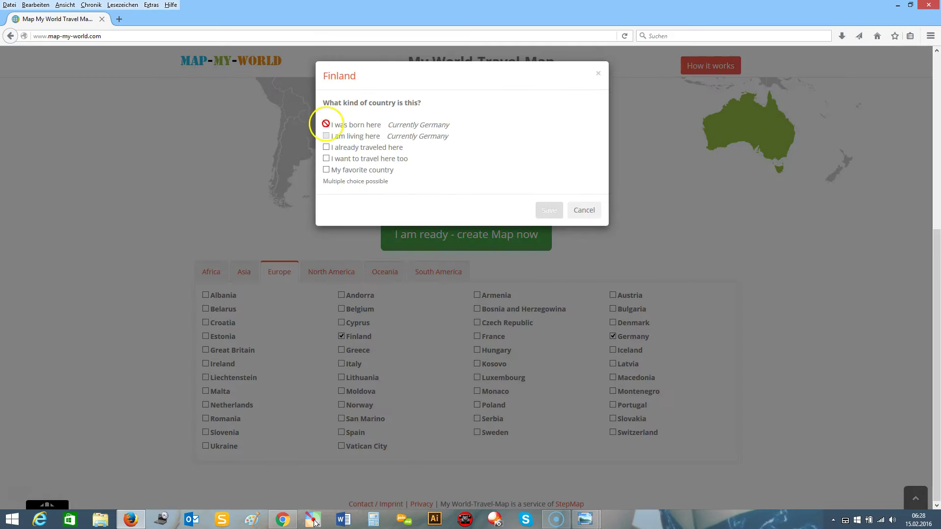
click(327, 158)
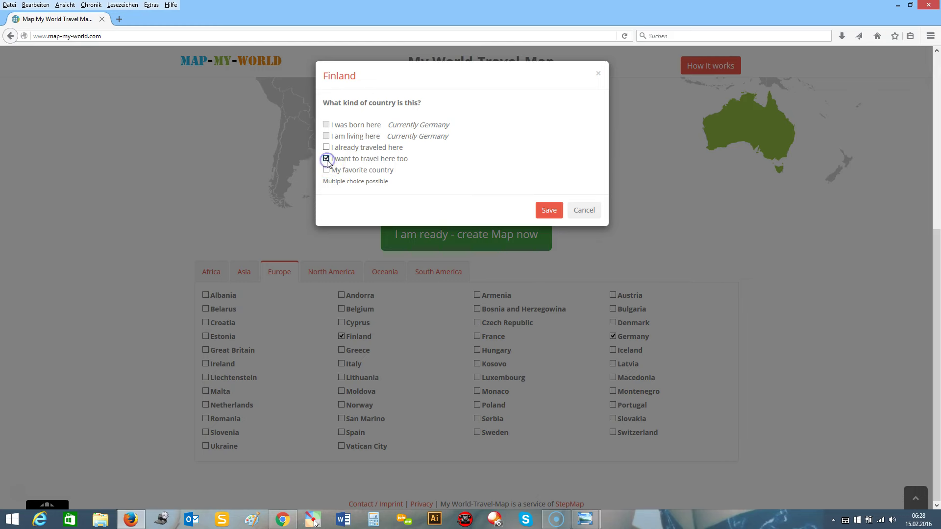
click(547, 209)
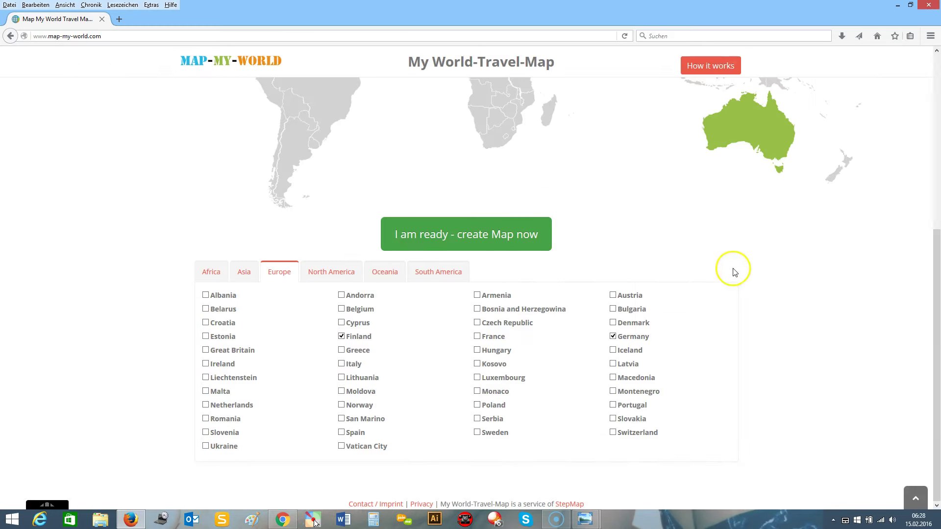
Mark Portugal as 'My favorite country'.
drag(927, 349, 936, 161)
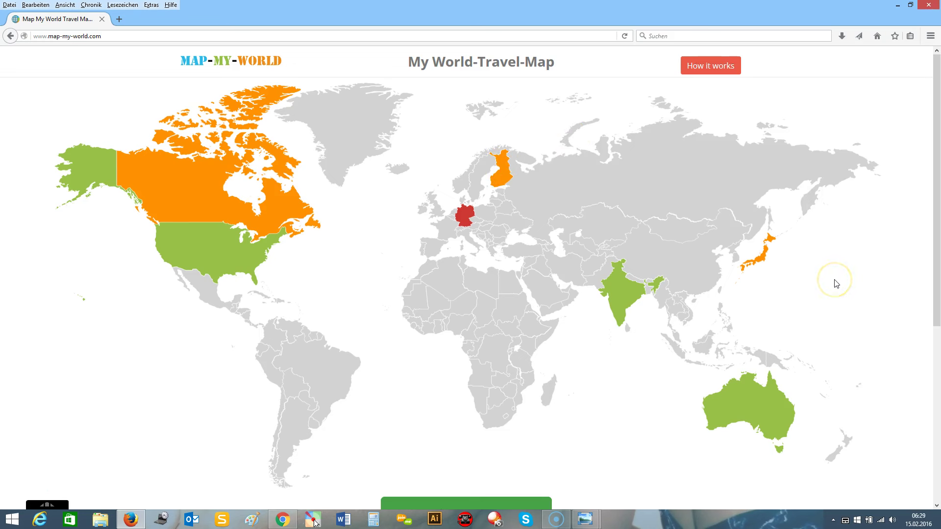
click(422, 249)
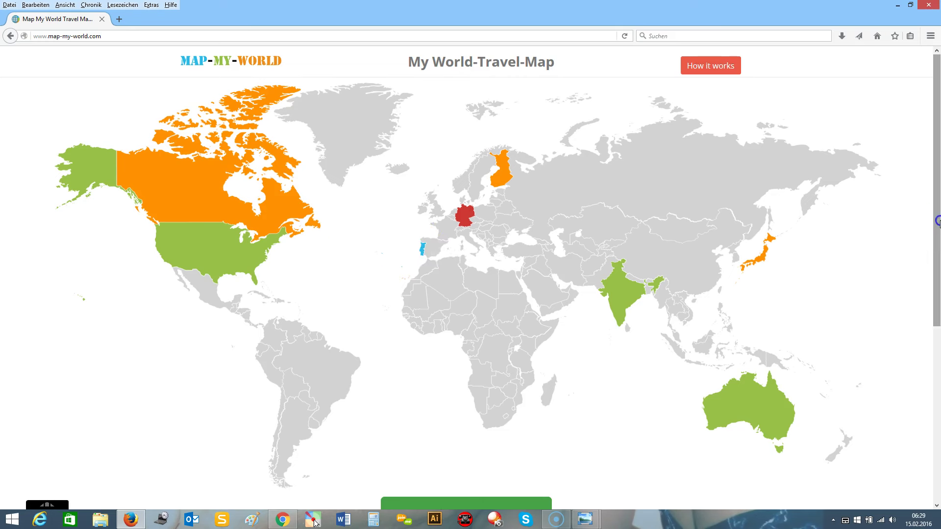
scroll(938, 221, down, 1)
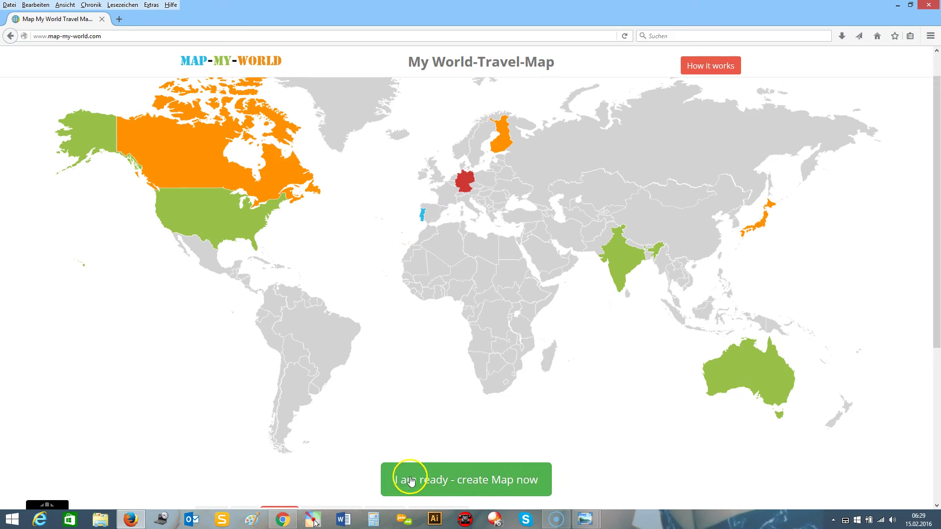
Choose 'I am ready - create Map now', enter the owner's name and e-mail, and create the map.
click(465, 487)
click(403, 139)
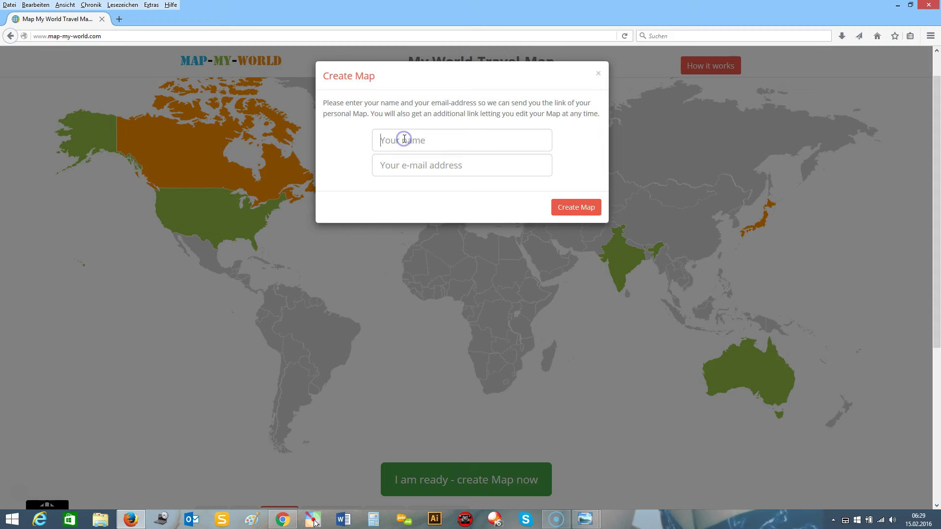
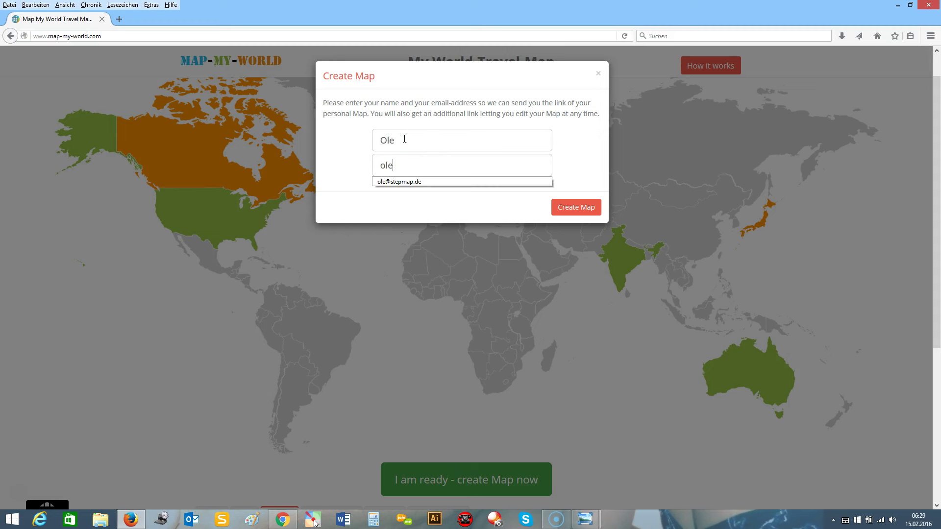
click(586, 211)
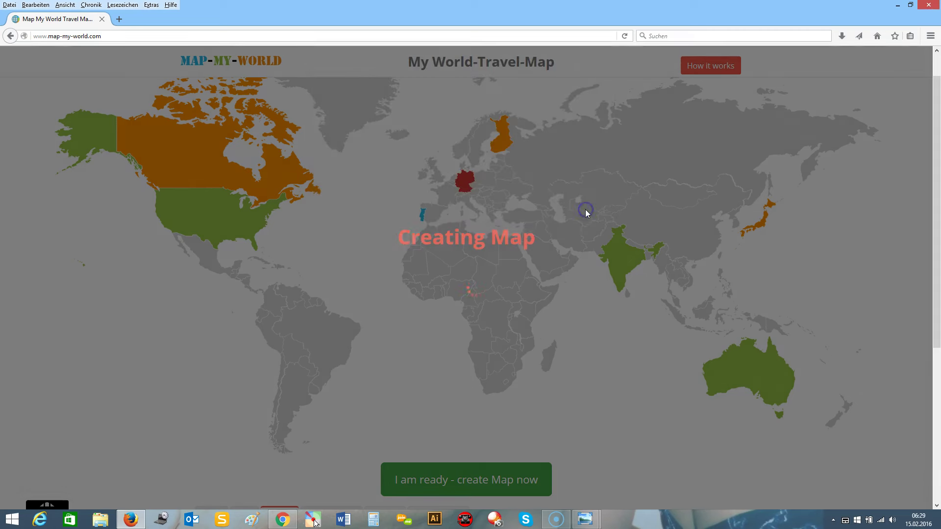
Wait for the new travel-map page to load with its legend and country lists.
double_click(394, 425)
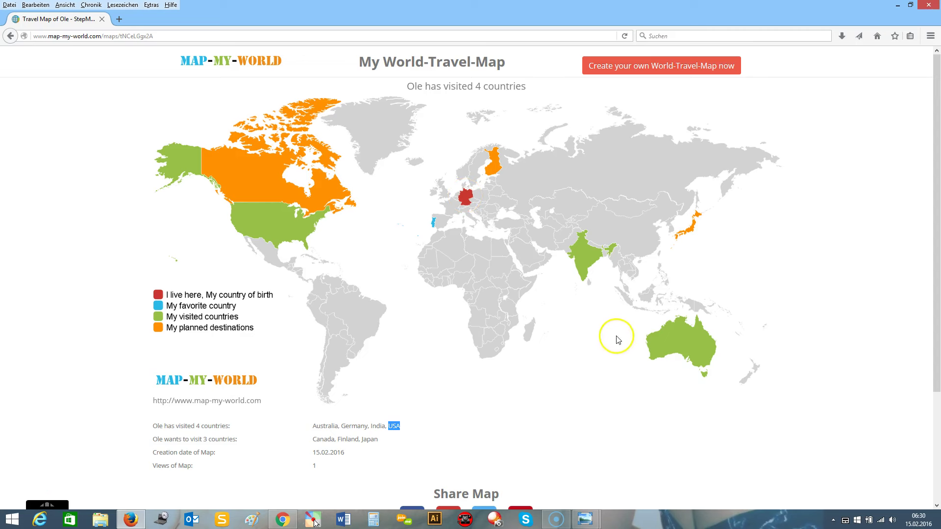
Scroll down to the Share Map, Embed this Map and Buy this Map sections.
drag(934, 285, 937, 389)
drag(435, 364, 492, 364)
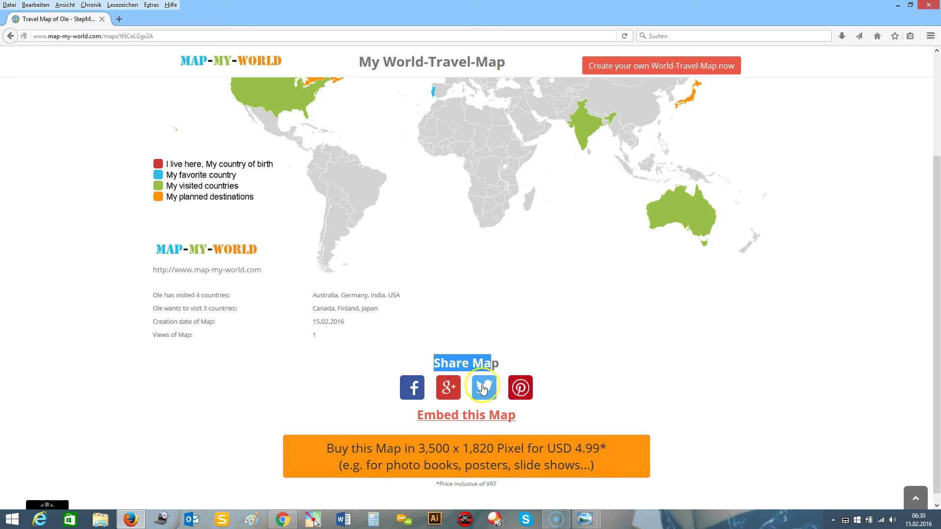
click(586, 389)
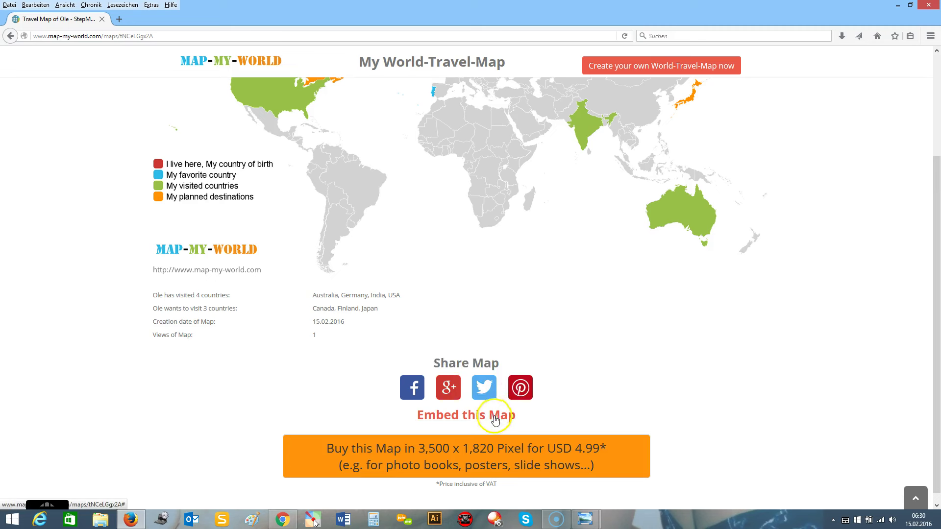
scroll(460, 415, down, 1)
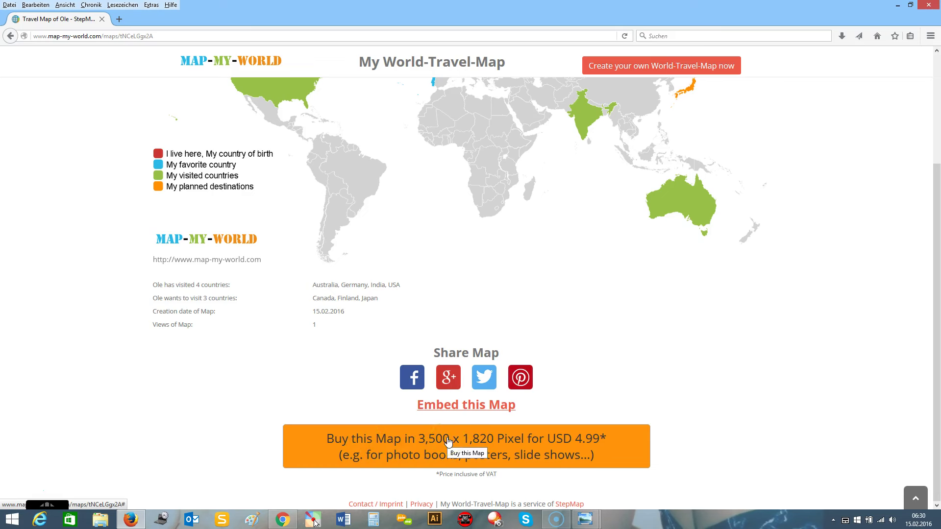
drag(936, 301, 936, 185)
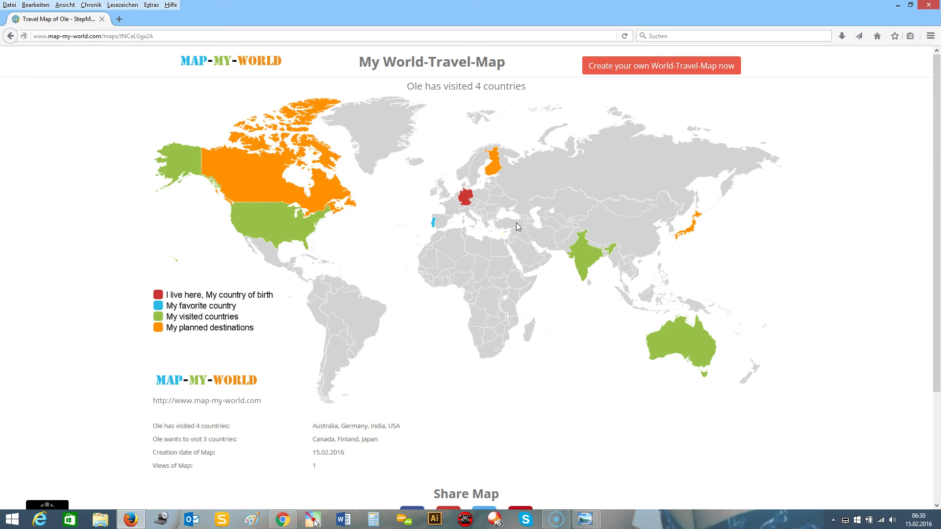
scroll(516, 222, down, 5)
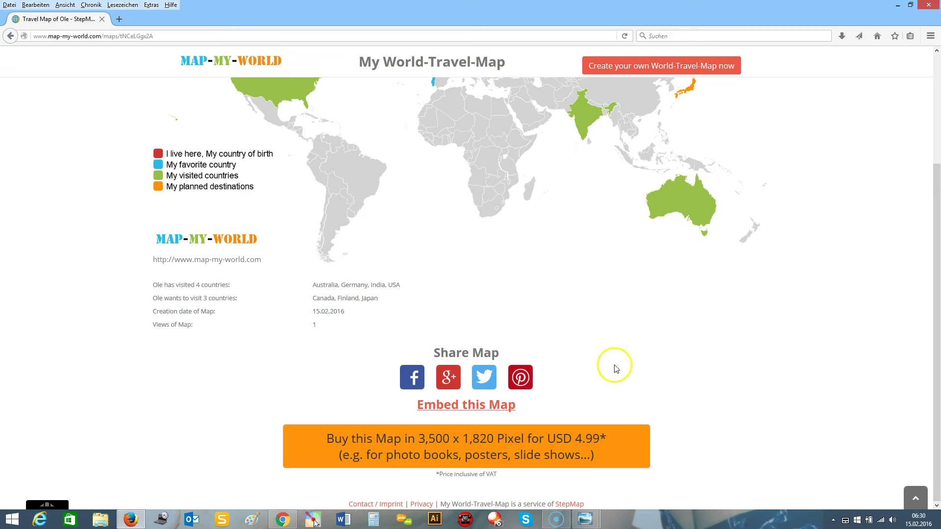
click(594, 513)
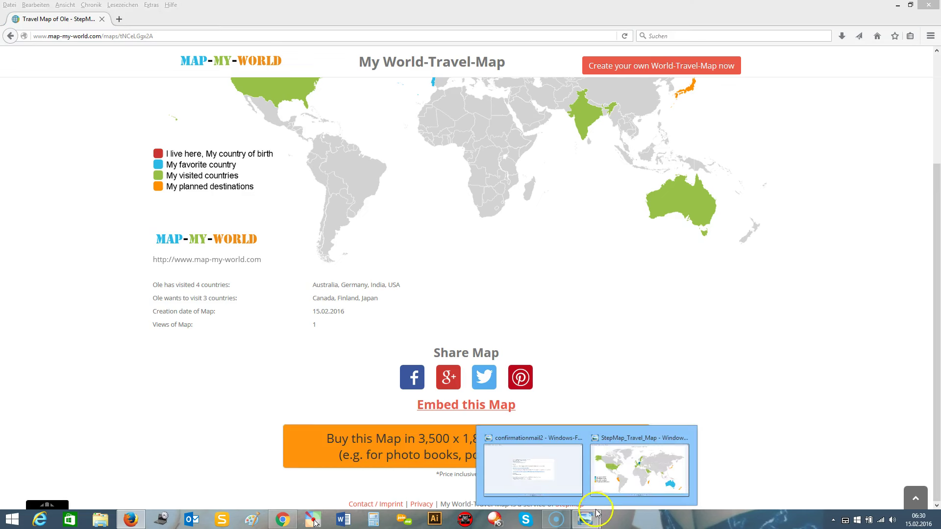
click(638, 459)
click(927, 6)
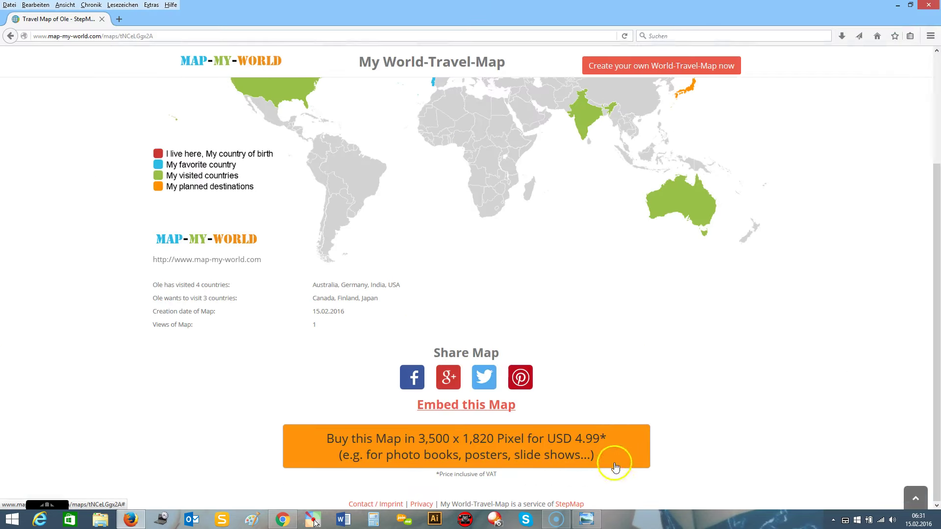
Open the confirmationmail2 image from the taskbar in Windows Photo Viewer.
click(592, 517)
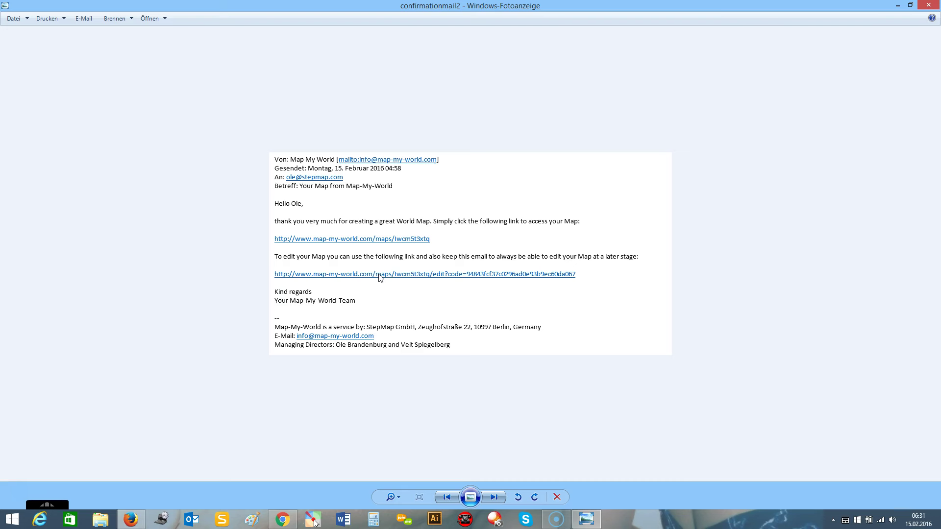
click(417, 275)
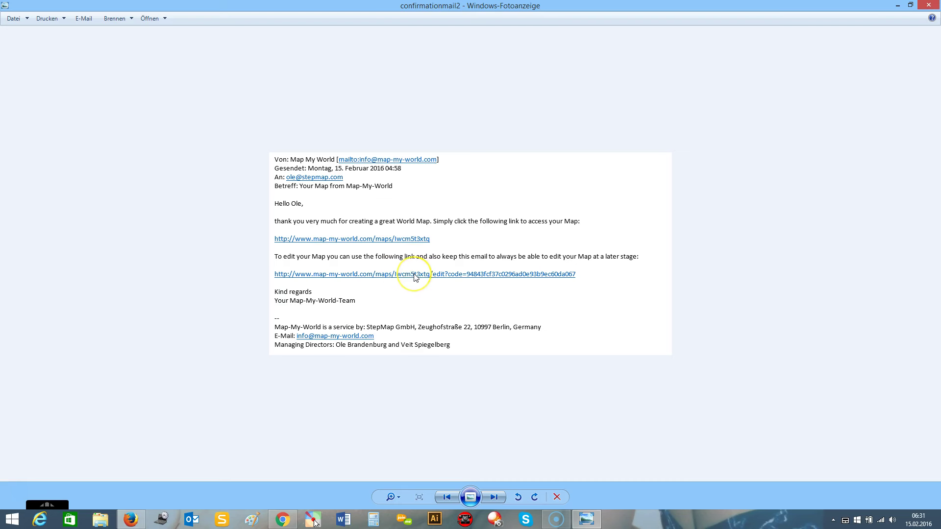